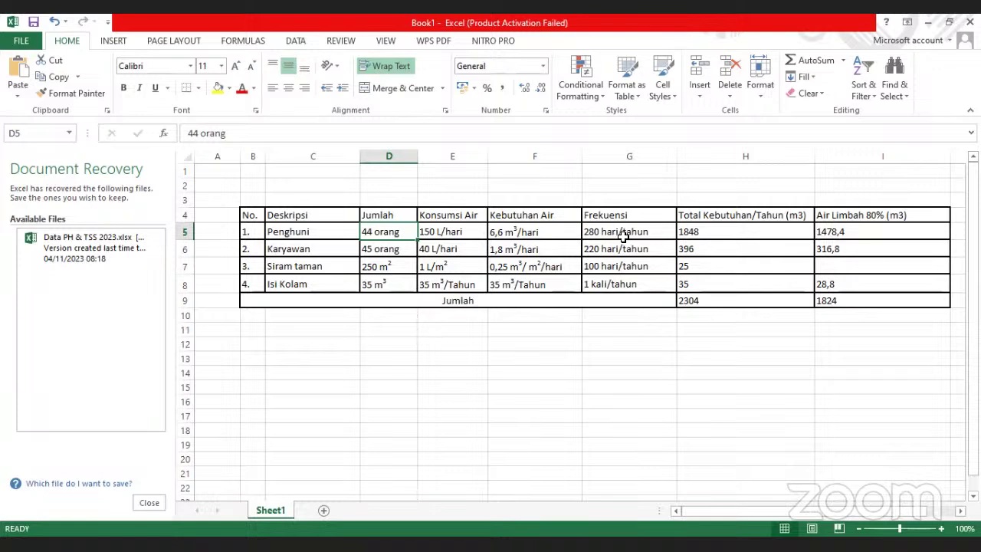
Step: Review the Frekuensi entries for Penghuni, Siram taman and Isi Kolam, then the Isi Kolam yearly total and wastewater cells
left_click(625, 239)
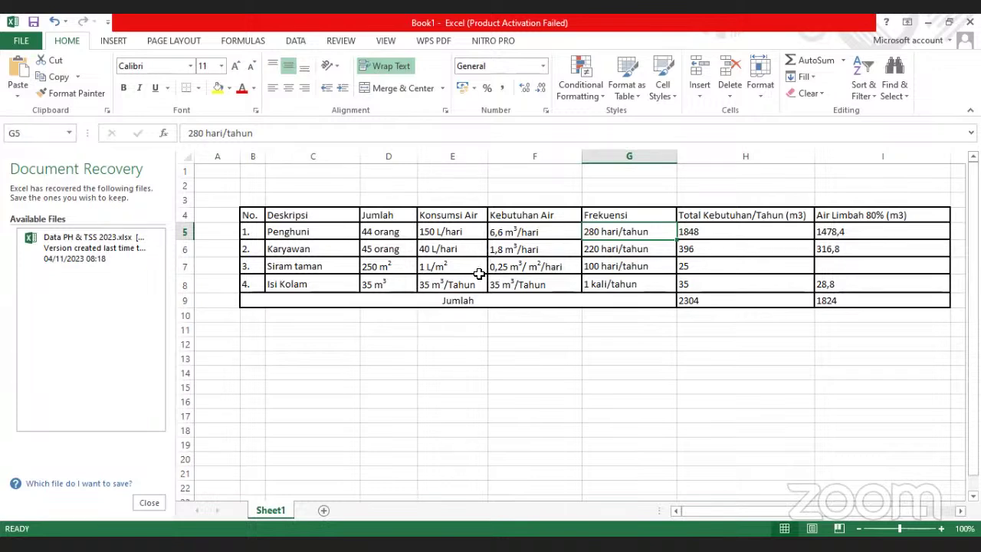
left_click(615, 272)
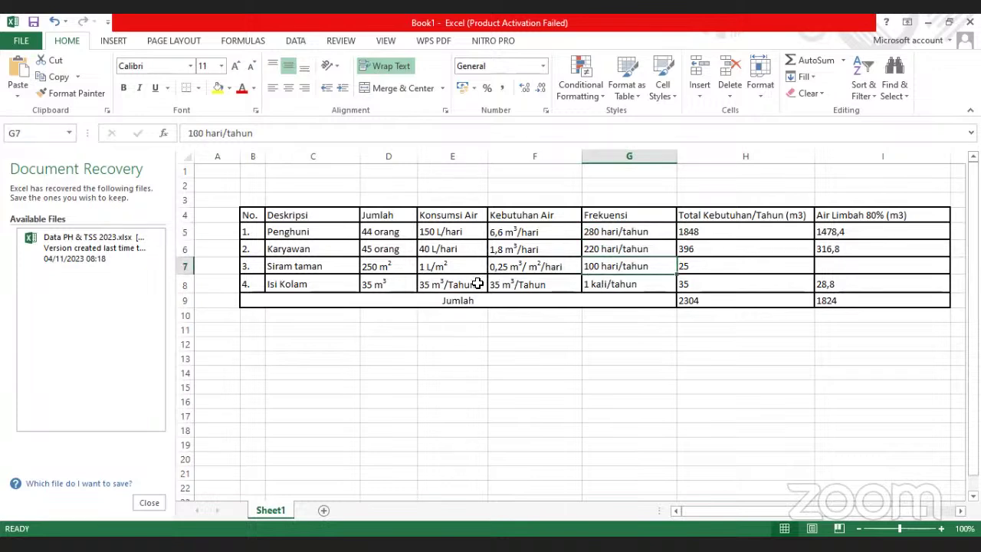
left_click(623, 288)
key("Right")
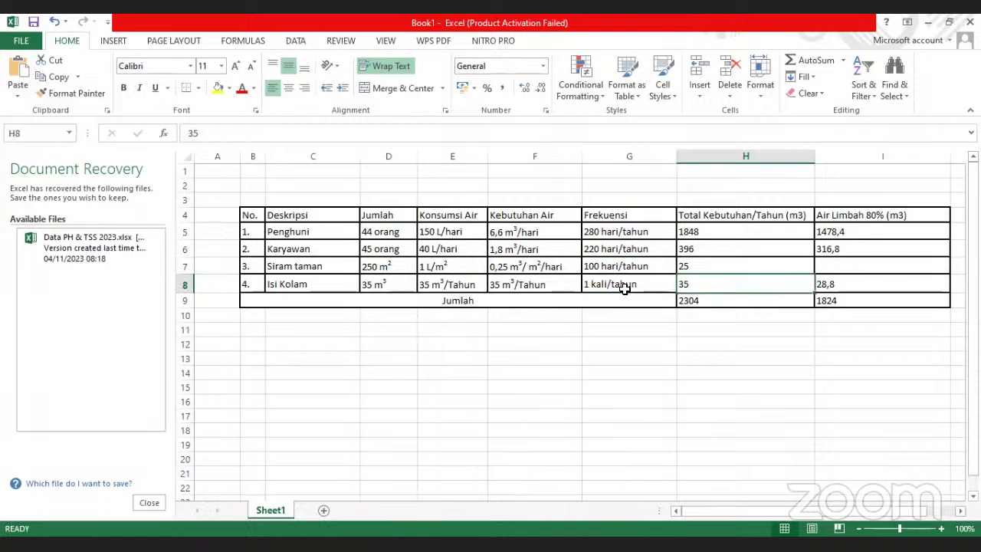
key("Right")
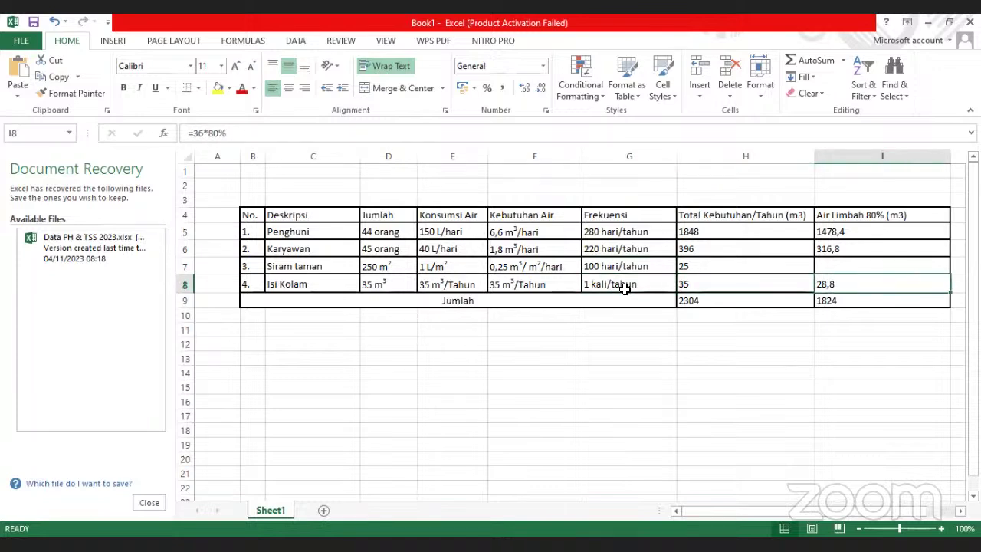
Step: Inspect the Total Kebutuhan/Tahun formulas for each water use and the sums in the Jumlah row
left_click(713, 234)
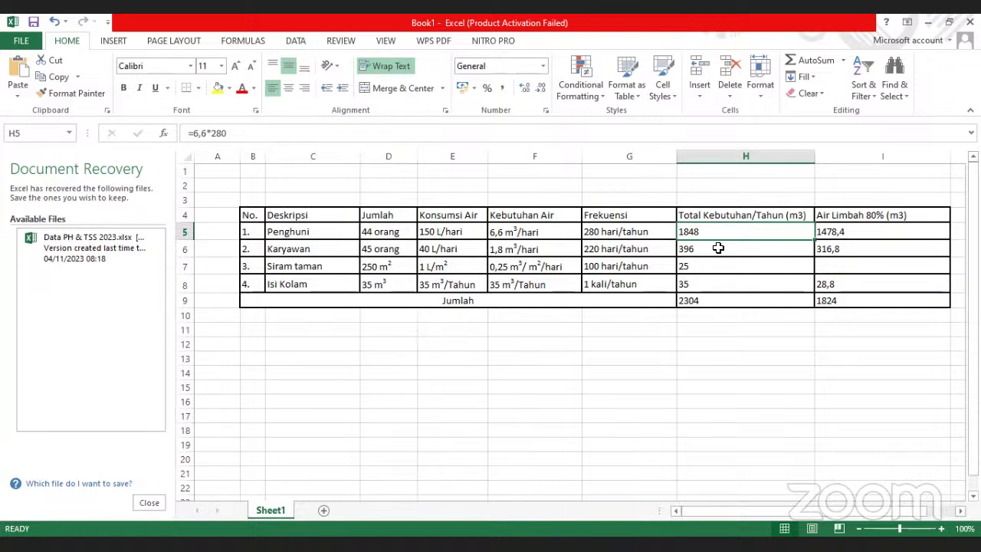
left_click(718, 248)
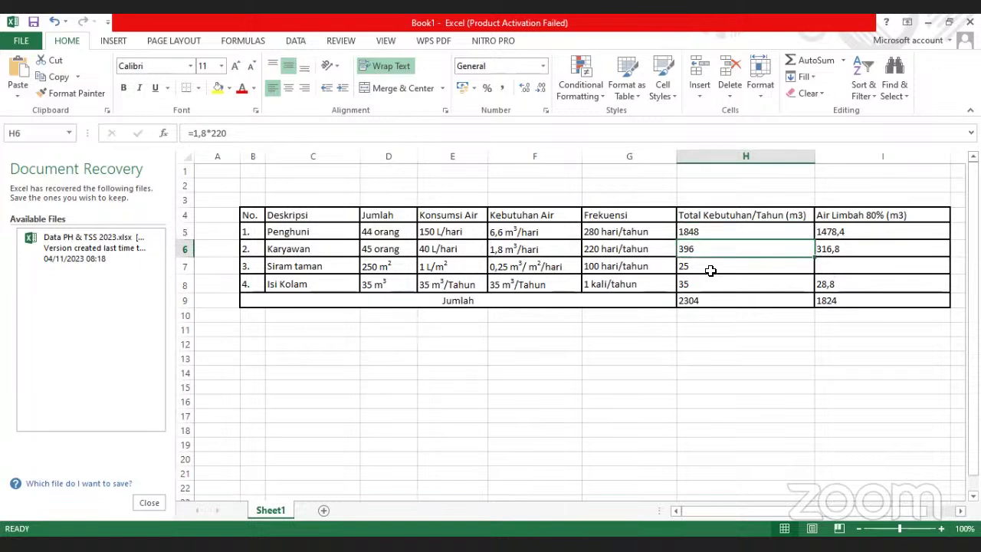
left_click(710, 271)
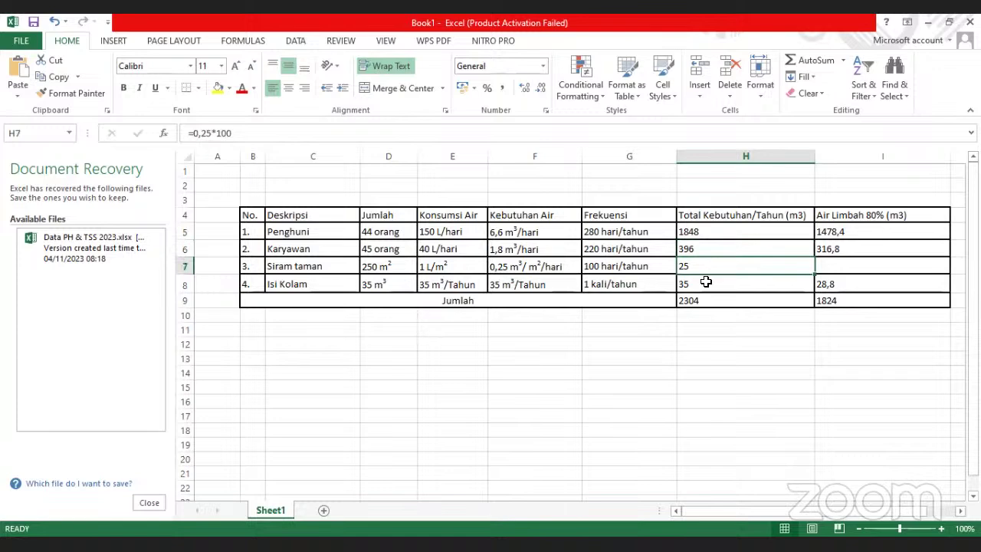
left_click(709, 282)
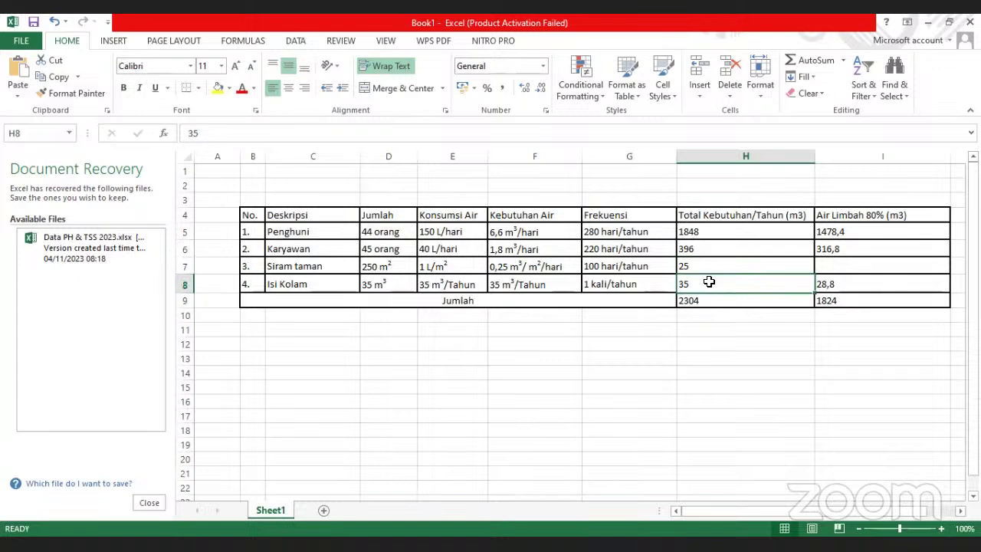
key("Down")
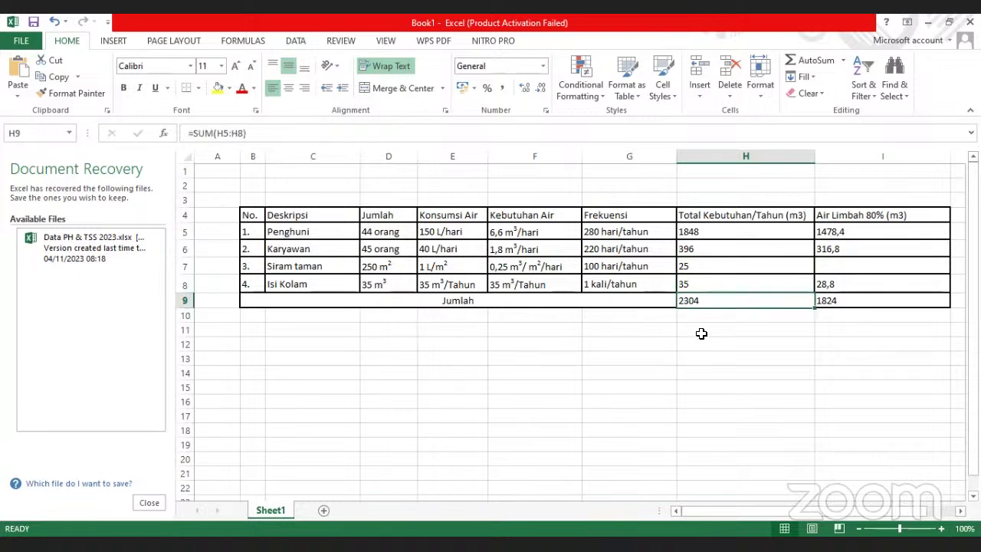
key("Right")
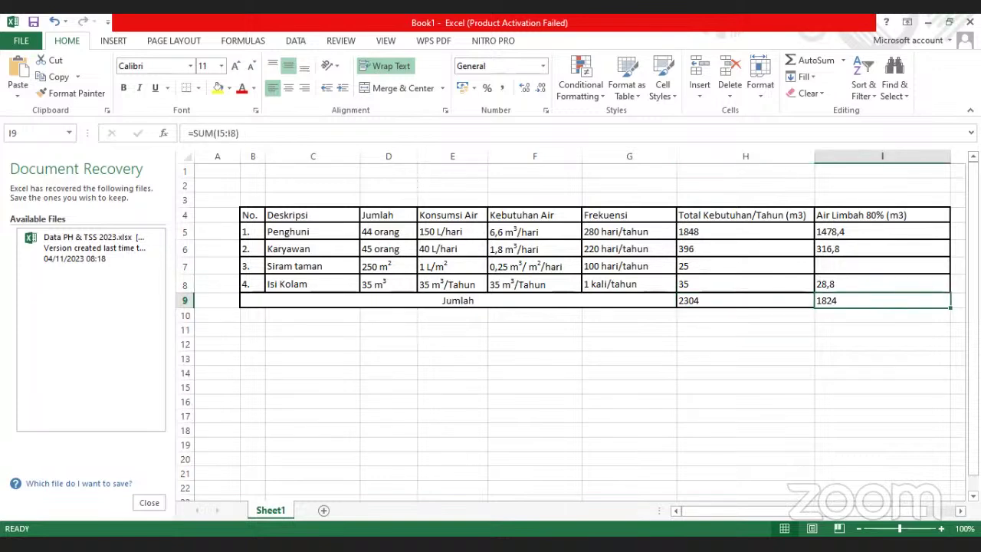
Step: Examine the Air Limbah 80% column cell by cell, from its header through the row formulas to the Jumlah sum
left_click(754, 282)
key("Right")
key("Right")
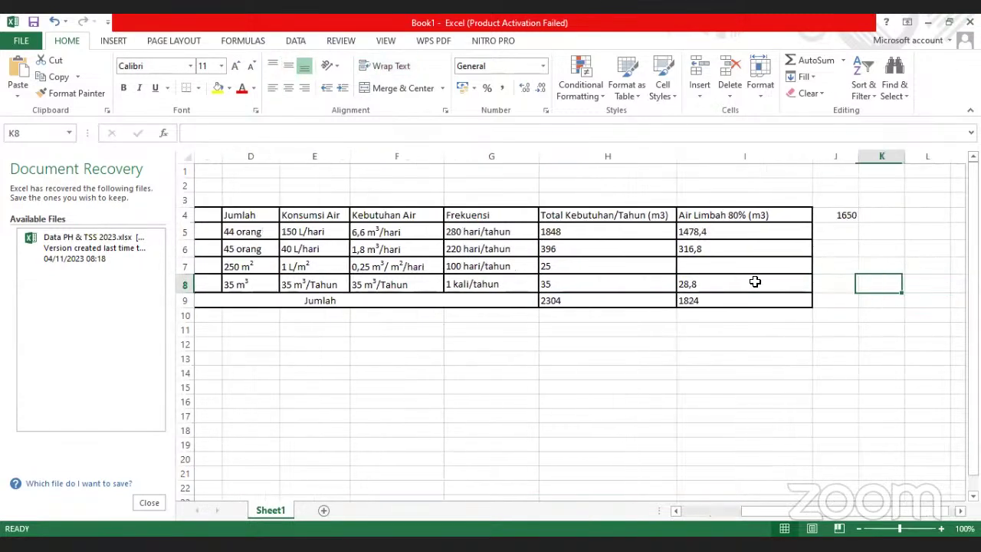
key("Left")
key("Left")
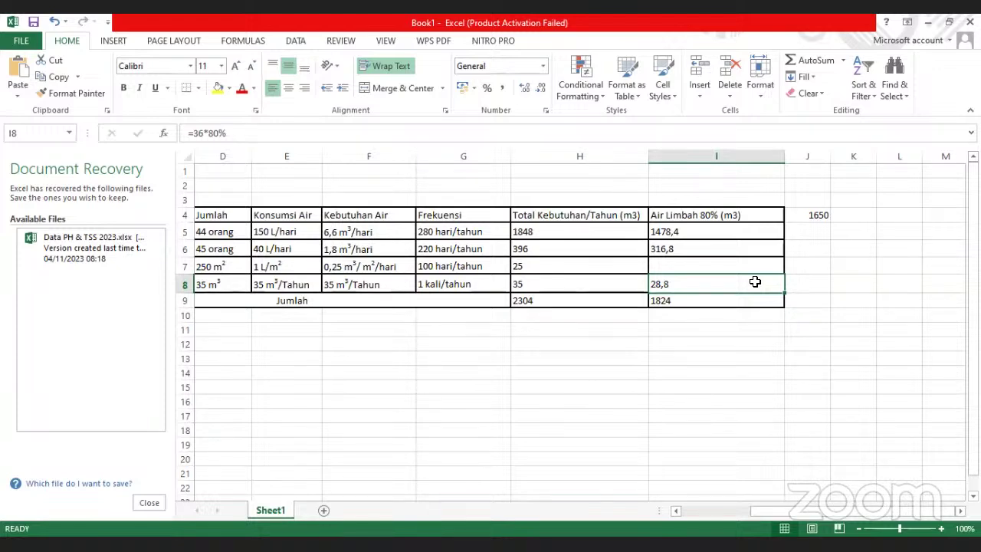
left_click(680, 228)
left_click(681, 217)
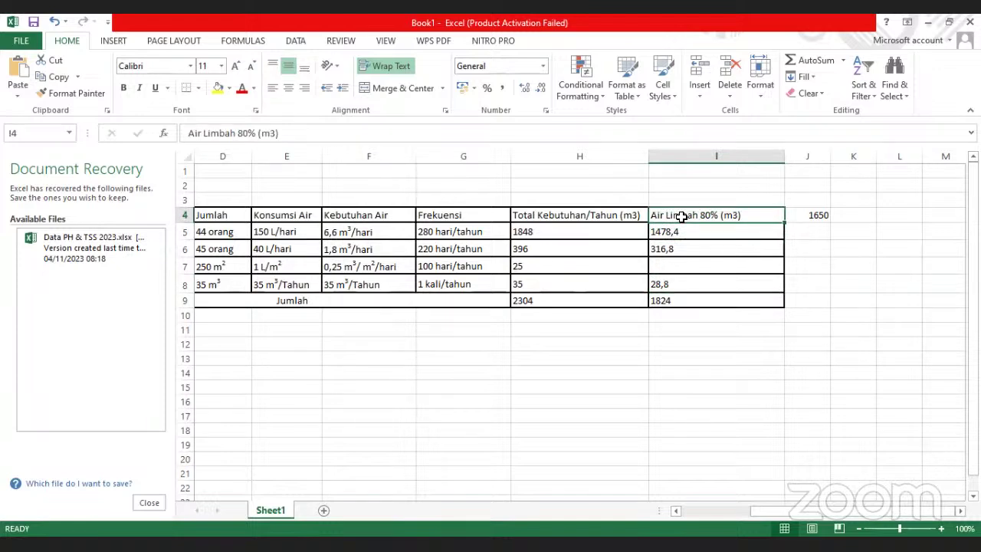
key("Down")
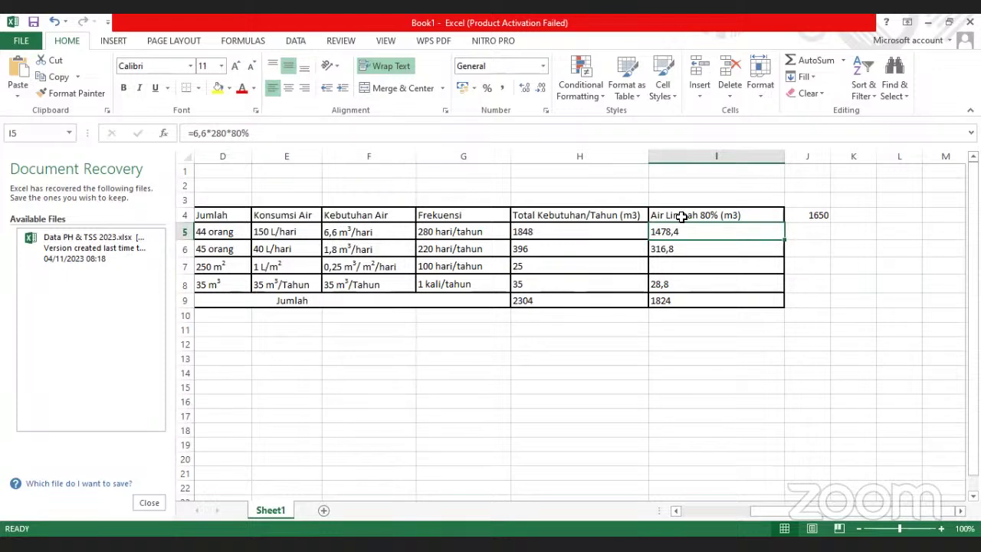
key("Down")
key("Down")
key("Down")
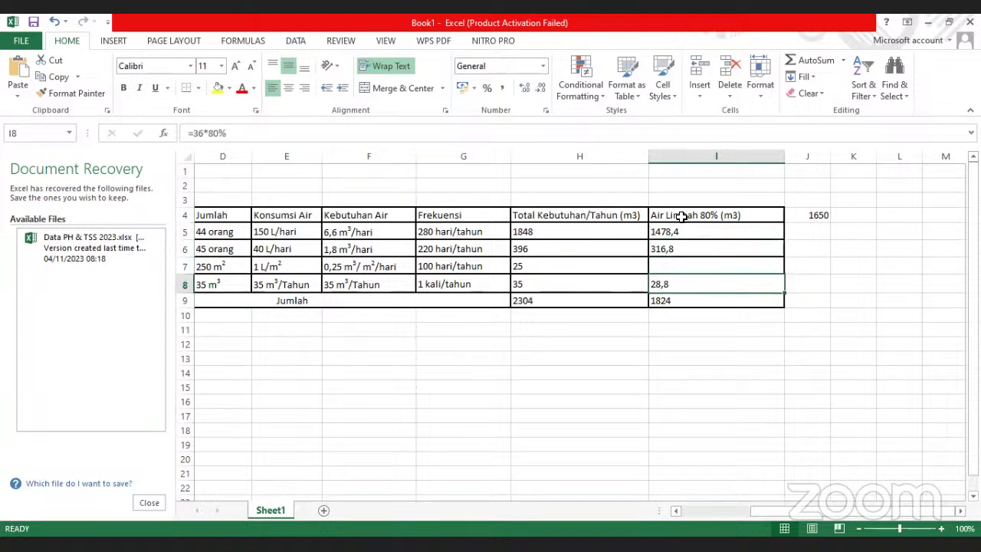
key("Down")
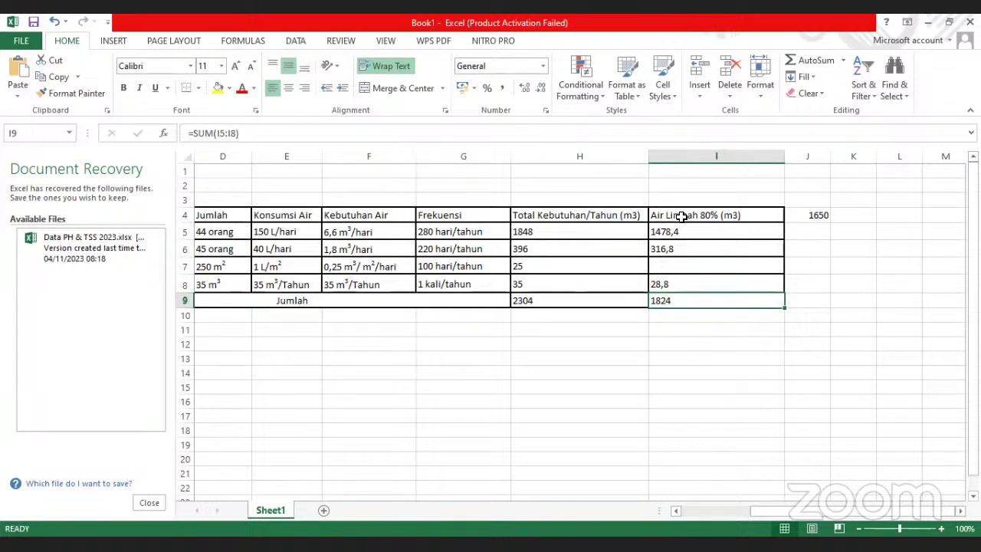
key("Up")
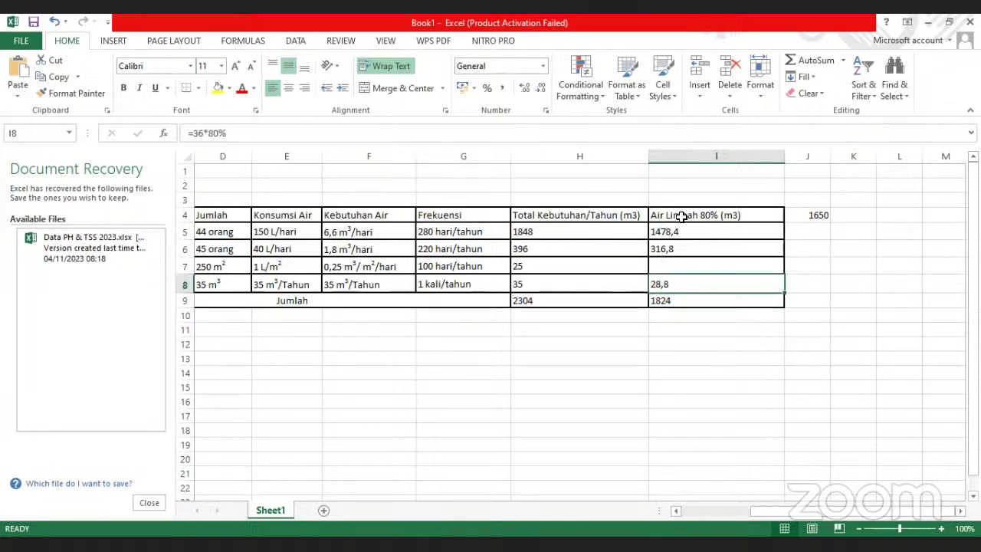
key("Up")
key("Up")
key("Up")
key("Up")
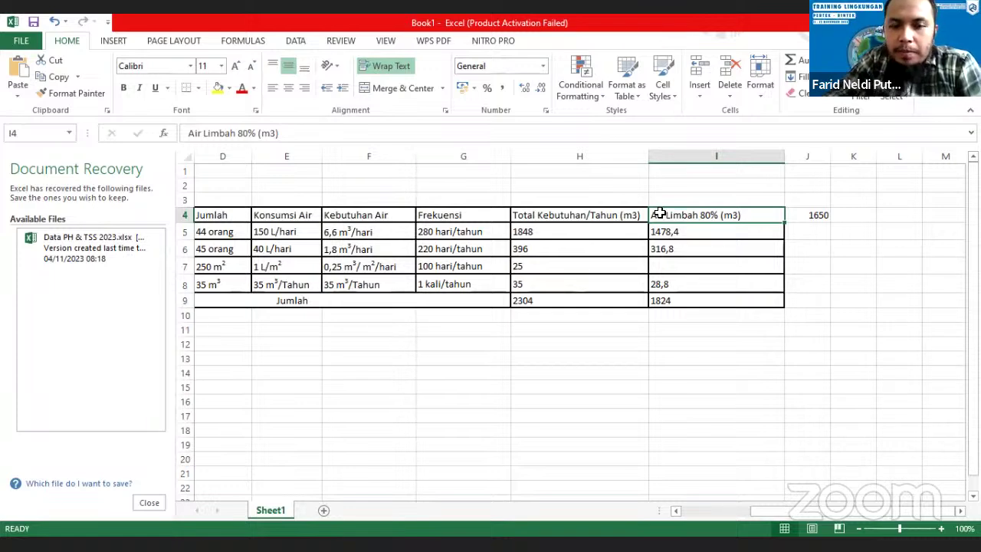
Step: Review the Penghuni row from its Total Kebutuhan/Tahun formula back to its row number
left_click(784, 209)
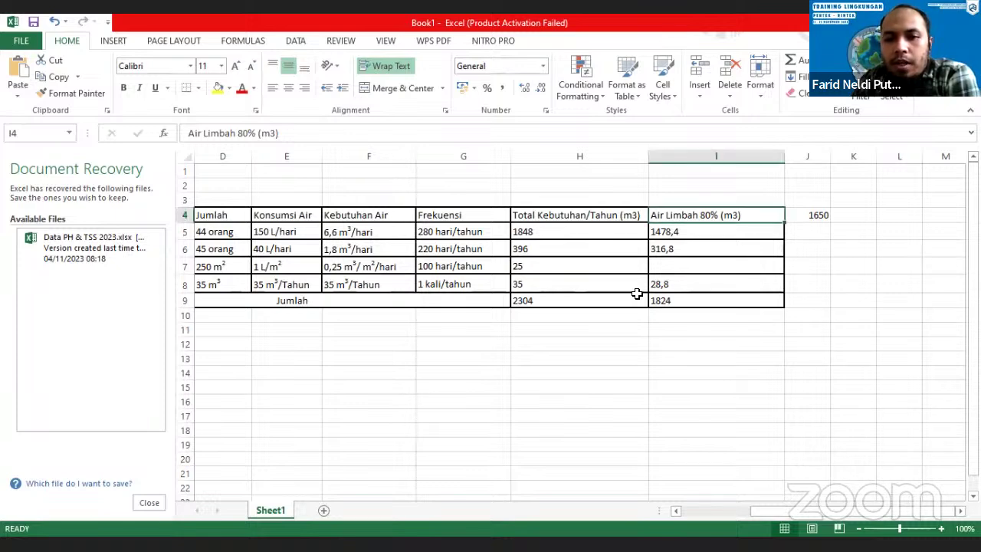
left_click(532, 236)
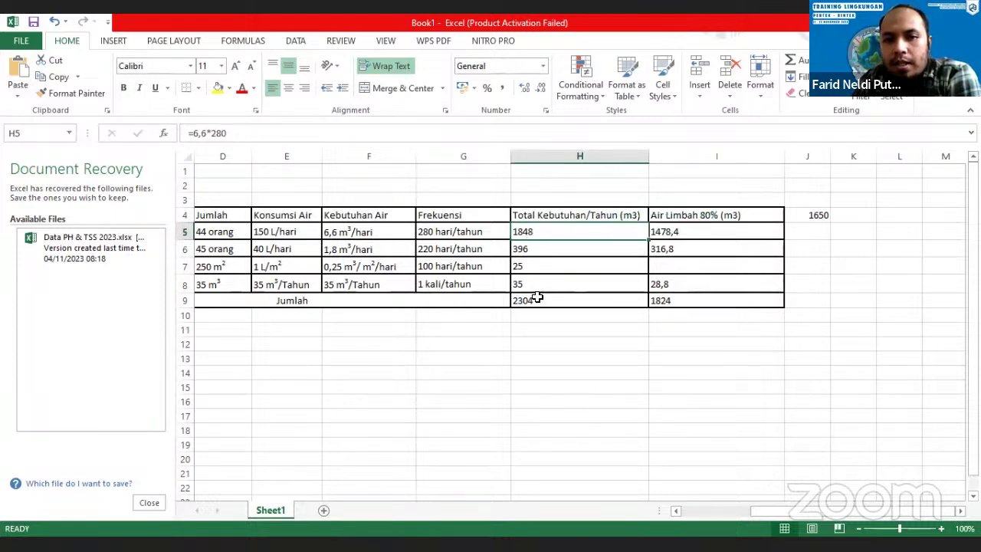
key("Left")
key("Left")
key("Left")
key("Left")
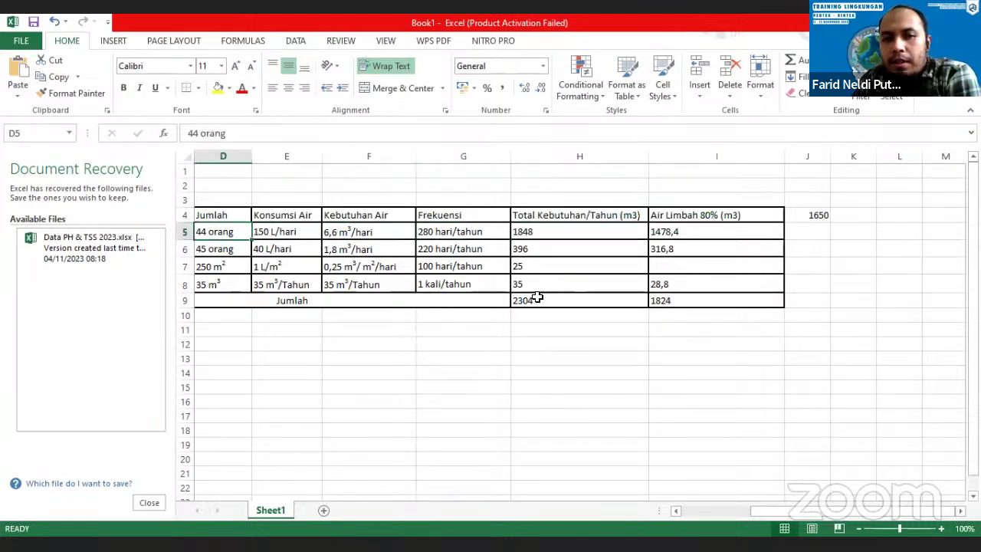
key("Left")
key("Left")
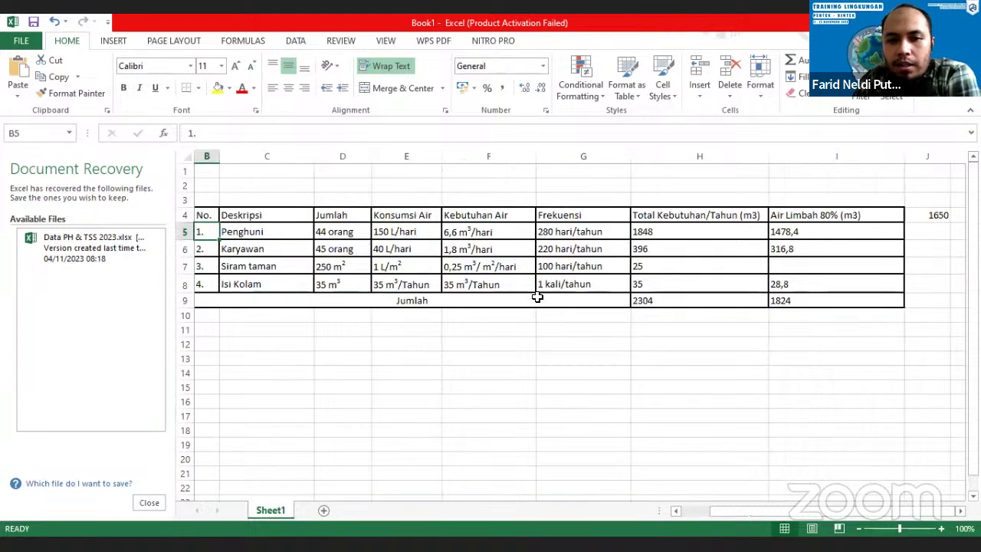